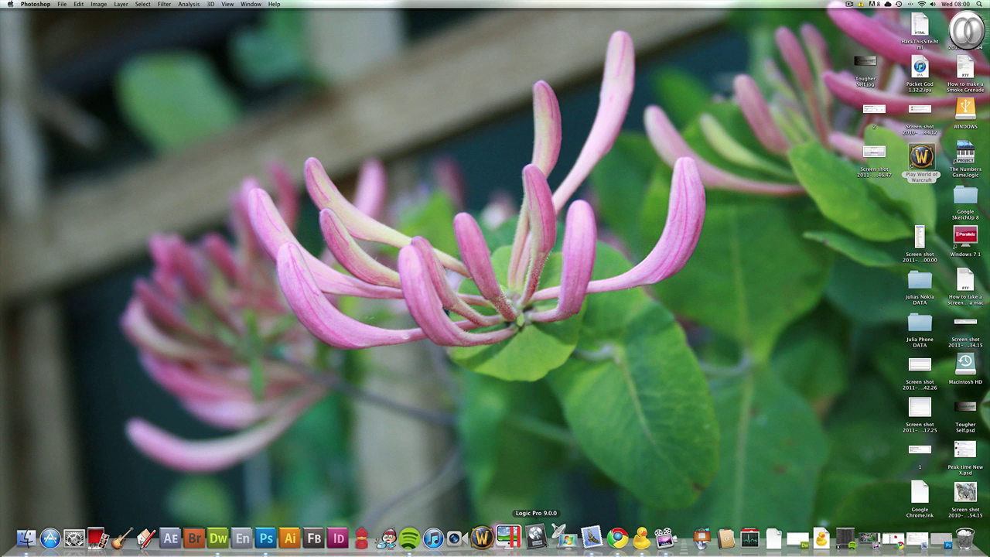
- Launch Logic Pro and play the 1st Music Assignment project from the start, then from bar 13
{"action": "left_click", "coordinate": [536, 538]}
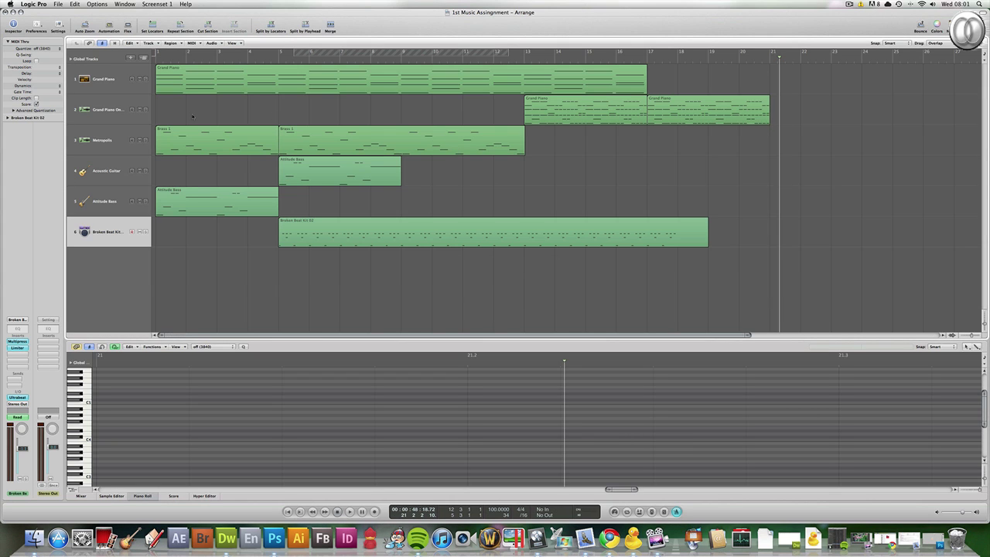
{"action": "key", "text": "Return"}
{"action": "key", "text": "space"}
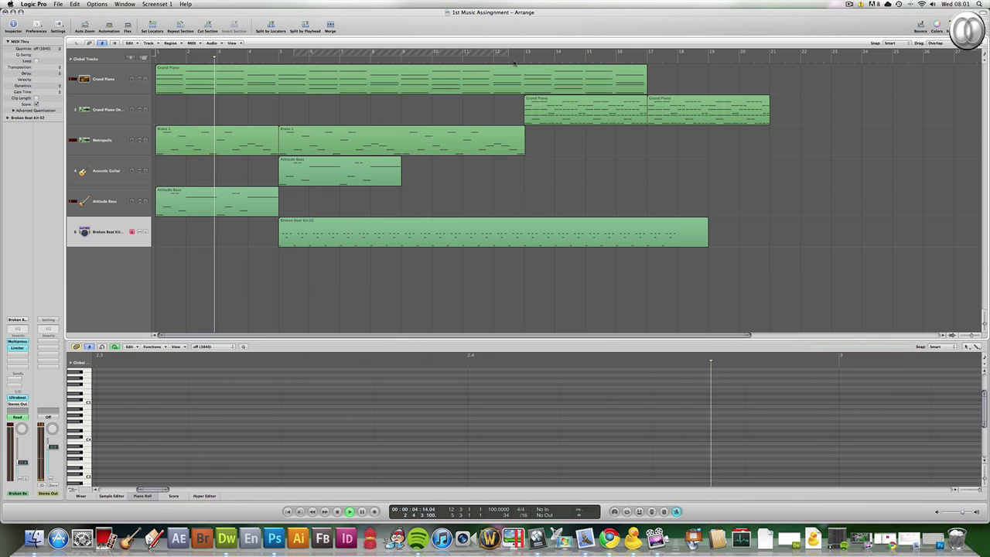
{"action": "left_click", "coordinate": [503, 65]}
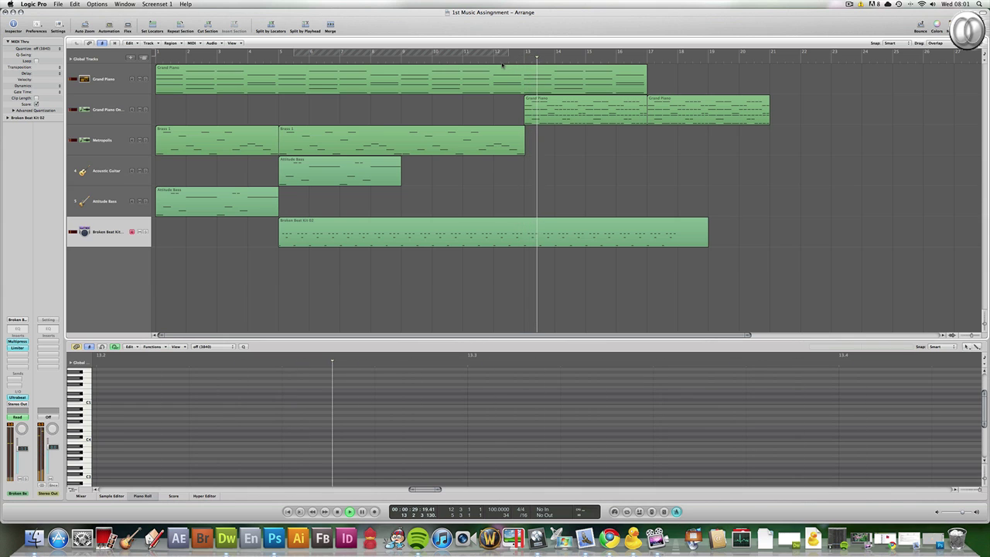
- Stop playback and erase the six regions other than the Grand Piano pair, including their automation
{"action": "key", "text": "space"}
{"action": "mouse_move", "coordinate": [413, 281]}
{"action": "left_mouse_down"}
{"action": "mouse_move", "coordinate": [247, 214]}
{"action": "mouse_move", "coordinate": [217, 80]}
{"action": "left_mouse_up"}
{"action": "key", "text": "ctrl+super+BackSpace"}
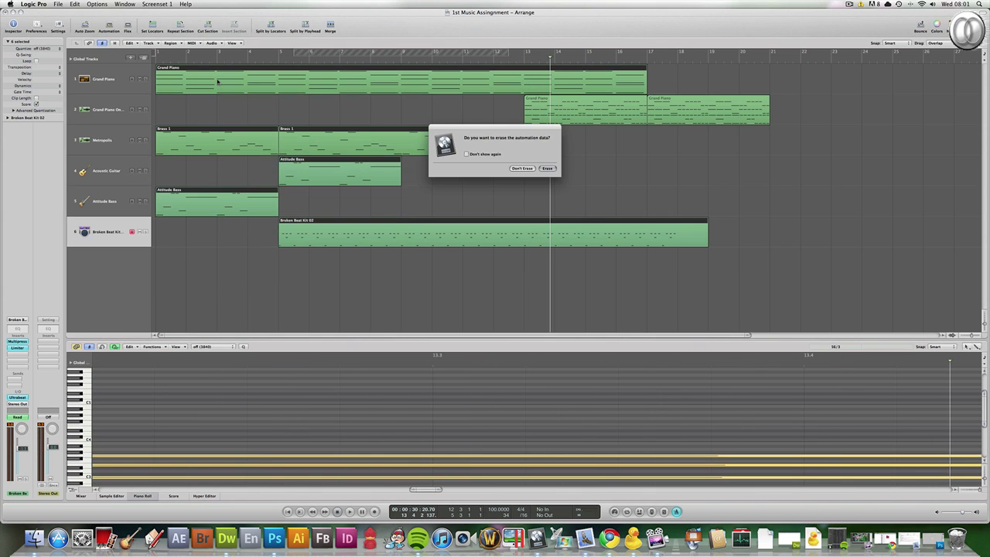
{"action": "left_click", "coordinate": [547, 167]}
- Move the two Grand Piano regions to bar 1 with their automation, briefly checking the volume automation lanes
{"action": "mouse_move", "coordinate": [742, 158]}
{"action": "left_mouse_down"}
{"action": "mouse_move", "coordinate": [723, 141]}
{"action": "mouse_move", "coordinate": [590, 97]}
{"action": "mouse_move", "coordinate": [230, 97]}
{"action": "left_mouse_up"}
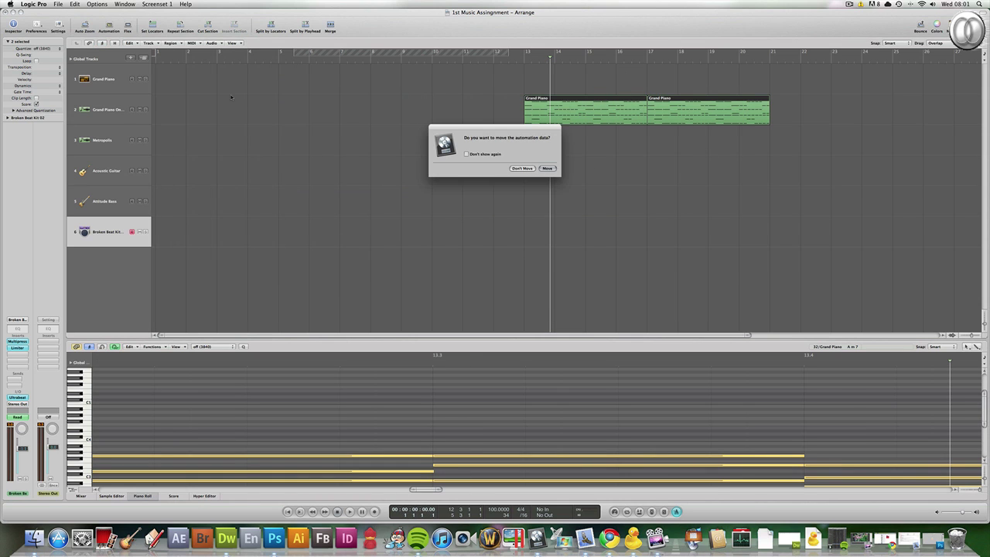
{"action": "left_click", "coordinate": [546, 168]}
{"action": "left_click", "coordinate": [102, 104]}
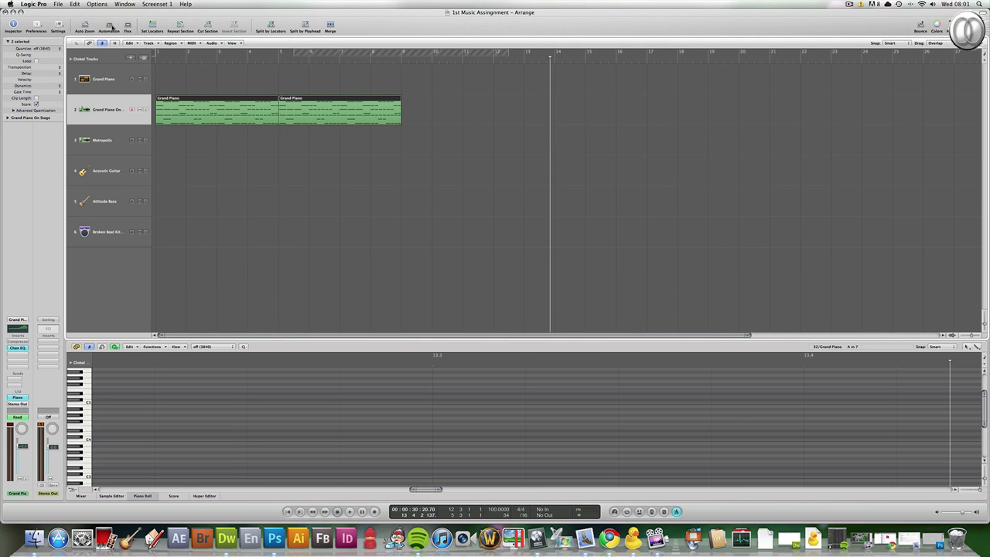
{"action": "left_click", "coordinate": [110, 27]}
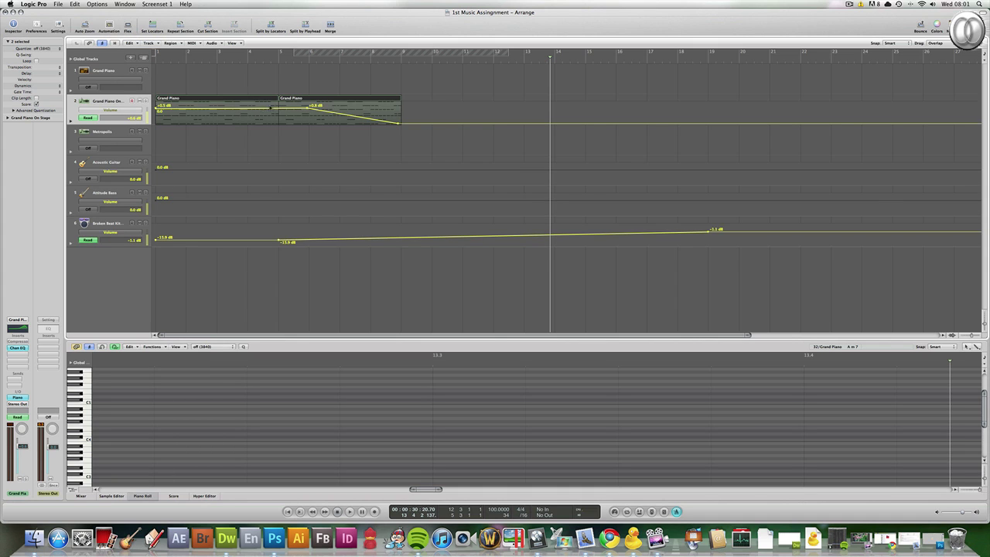
{"action": "left_click", "coordinate": [109, 26]}
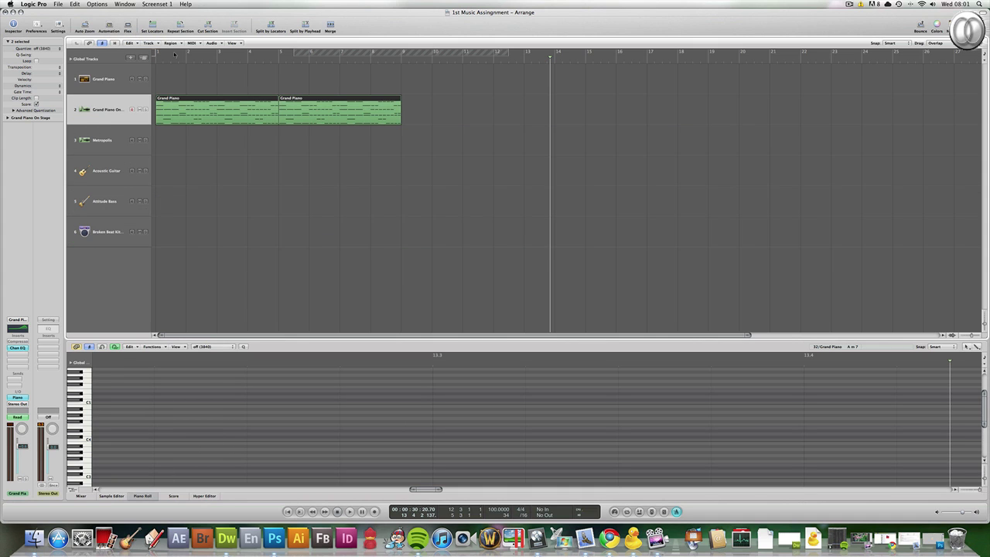
- Play the trimmed arrangement from bar 1, then stop and rewind to the start
{"action": "key", "text": "Return"}
{"action": "key", "text": "space"}
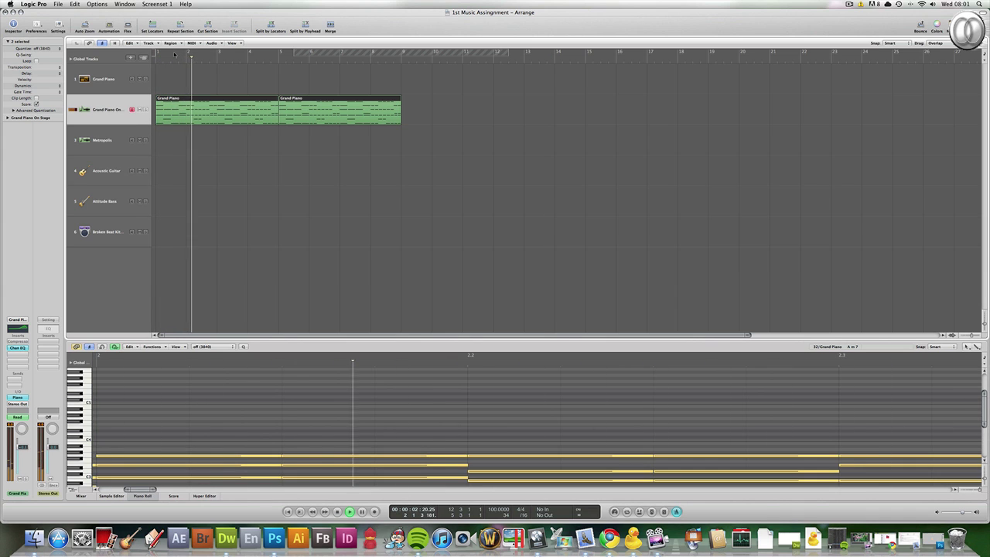
{"action": "key", "text": "space"}
{"action": "key", "text": "Return"}
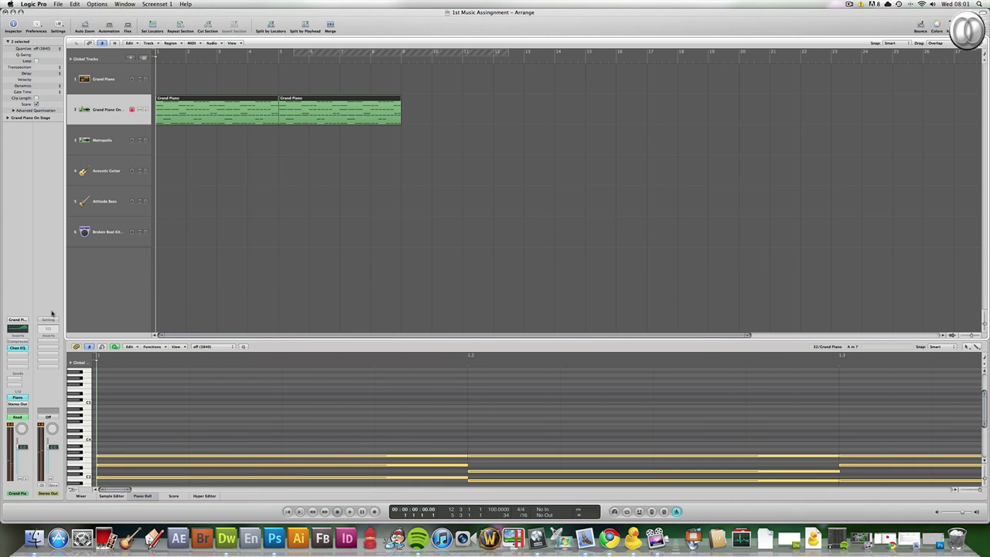
- Open the plug-in list on the empty insert below Chan EQ and reach Reverb > AVerb > Stereo
{"action": "left_click", "coordinate": [17, 354]}
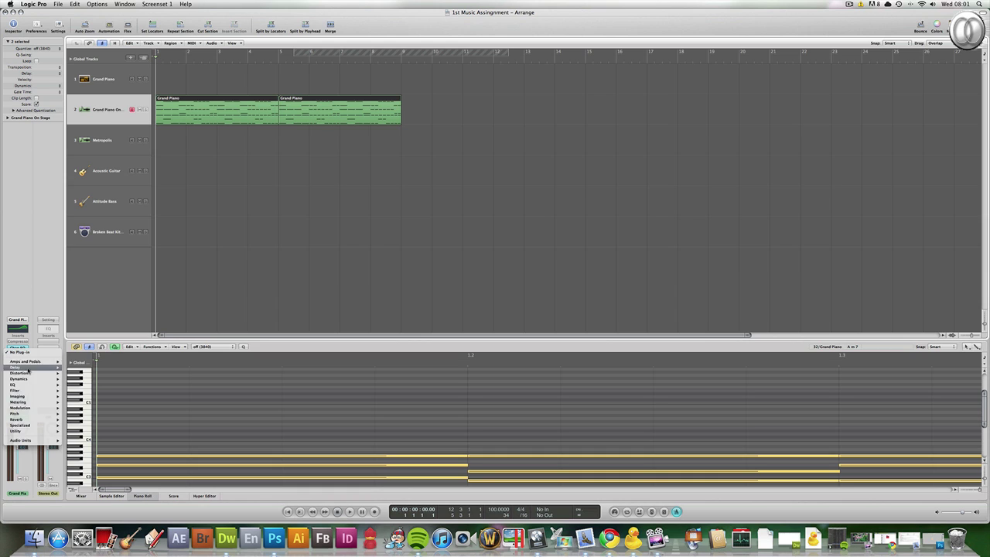
{"action": "mouse_move", "coordinate": [31, 421]}
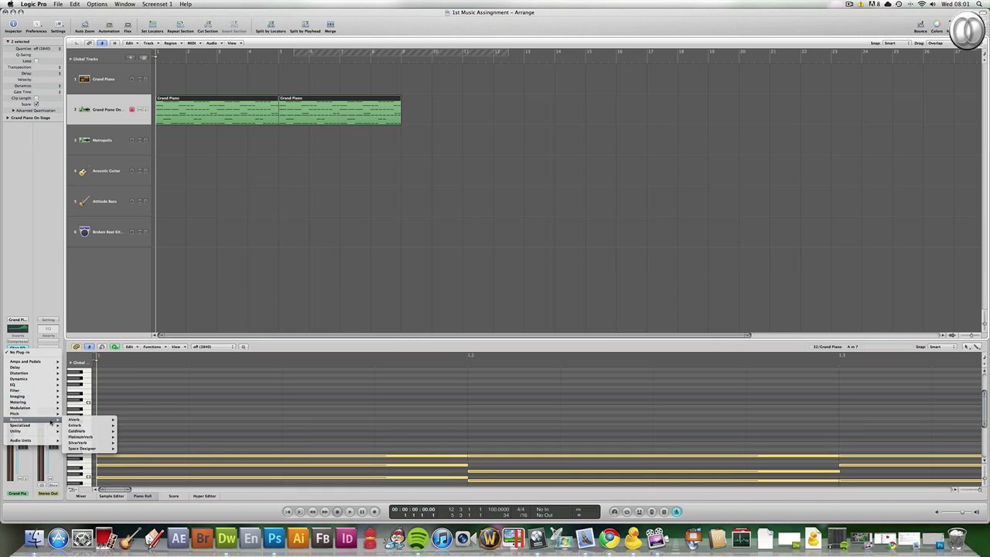
{"action": "mouse_move", "coordinate": [75, 420]}
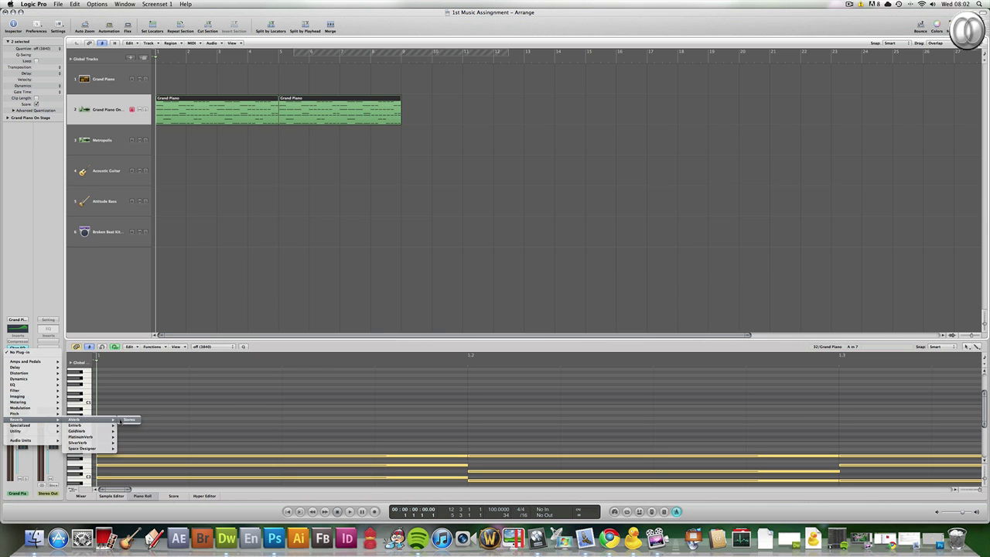
- Insert a stereo AVerb and audition it, setting the mix to 52% and the predelay to 200ms
{"action": "left_click", "coordinate": [121, 420]}
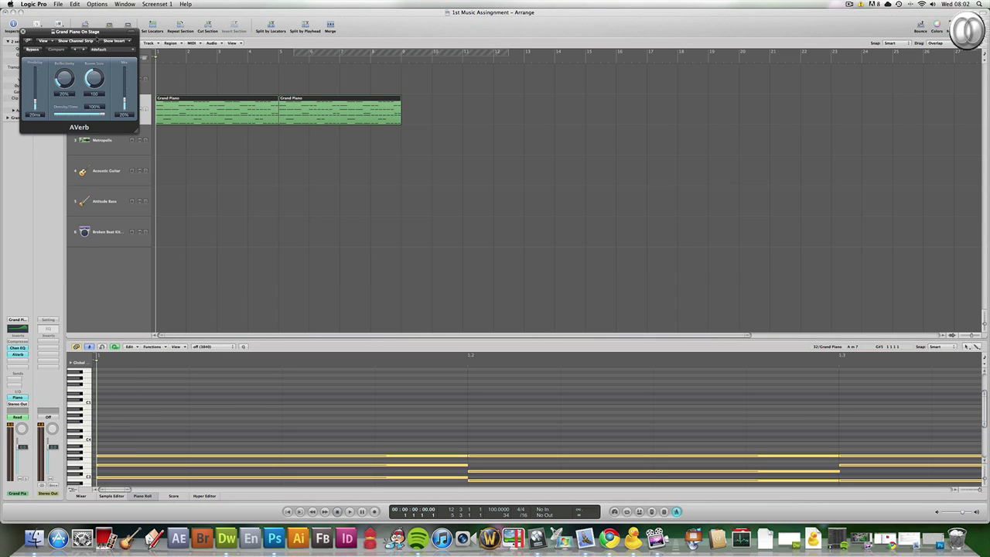
{"action": "left_click_drag", "start_coordinate": [94, 36], "coordinate": [627, 144]}
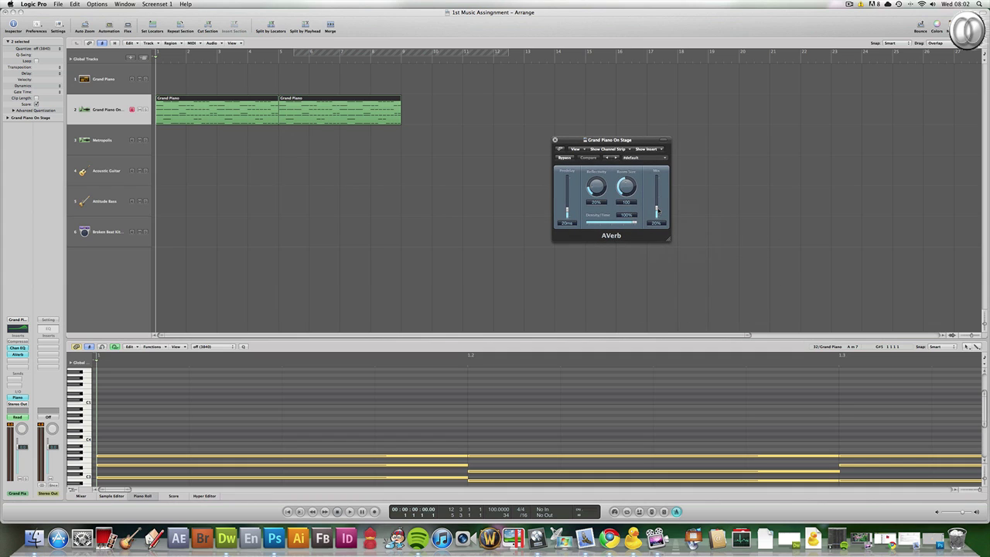
{"action": "key", "text": "space"}
{"action": "left_click_drag", "start_coordinate": [657, 209], "coordinate": [657, 178]}
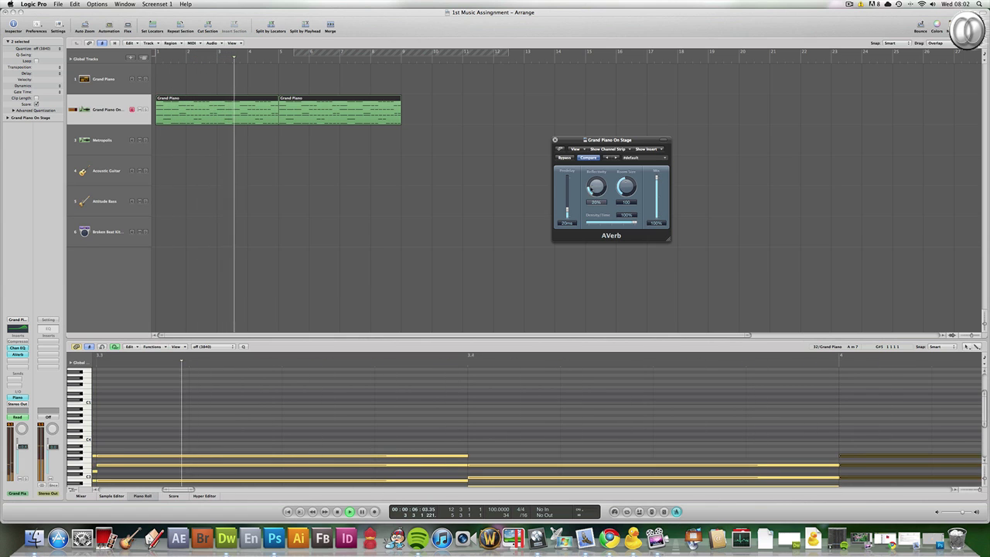
{"action": "mouse_move", "coordinate": [568, 210]}
{"action": "left_mouse_down"}
{"action": "mouse_move", "coordinate": [568, 171]}
{"action": "mouse_move", "coordinate": [568, 195]}
{"action": "left_mouse_up"}
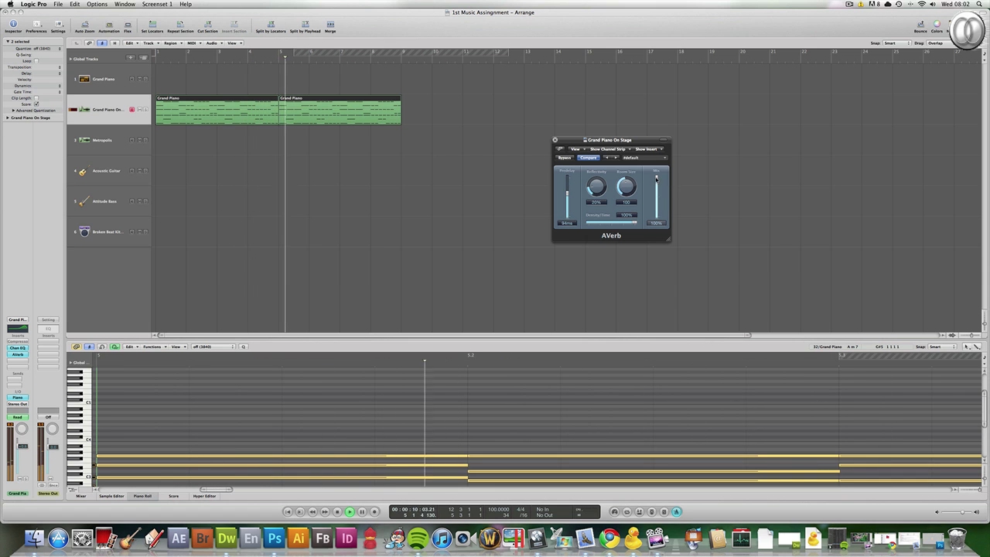
{"action": "left_click_drag", "start_coordinate": [657, 176], "coordinate": [656, 195]}
{"action": "left_click_drag", "start_coordinate": [565, 194], "coordinate": [567, 176]}
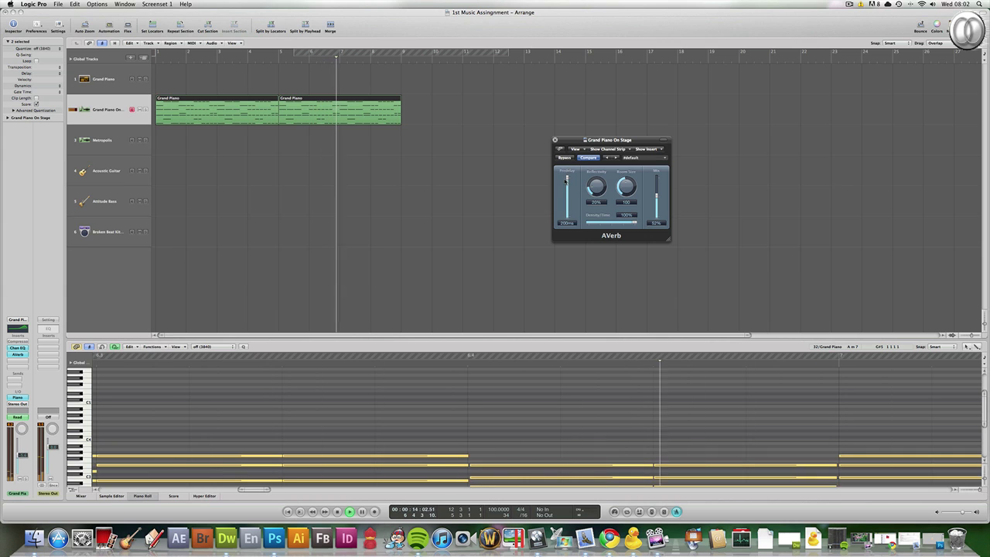
- Set AVerb predelay 0ms, mix 82%, reflectivity 100% and room size 150, replaying from bar 1
{"action": "key", "text": "space"}
{"action": "left_click_drag", "start_coordinate": [568, 177], "coordinate": [567, 208]}
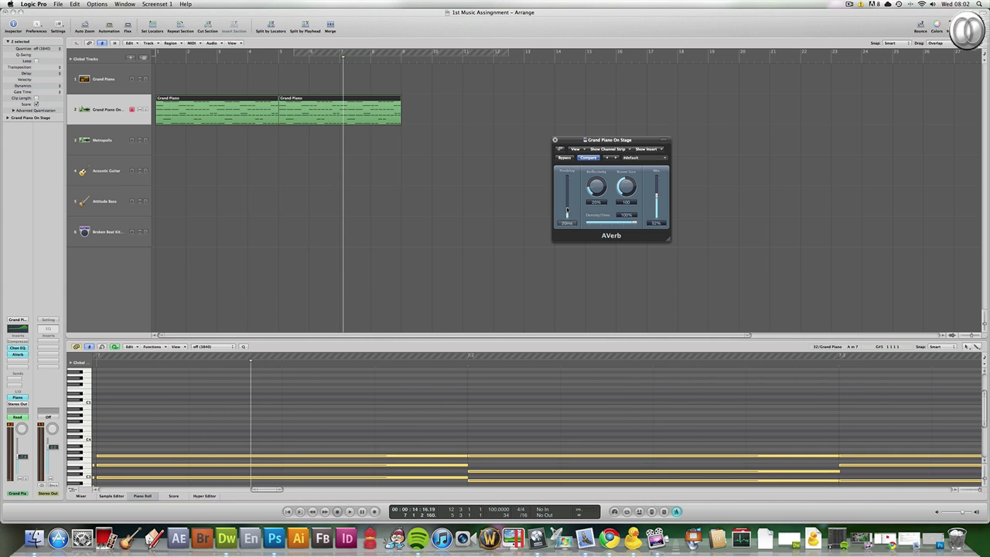
{"action": "left_click_drag", "start_coordinate": [658, 203], "coordinate": [659, 177]}
{"action": "left_click_drag", "start_coordinate": [599, 187], "coordinate": [595, 155]}
{"action": "key", "text": "Return"}
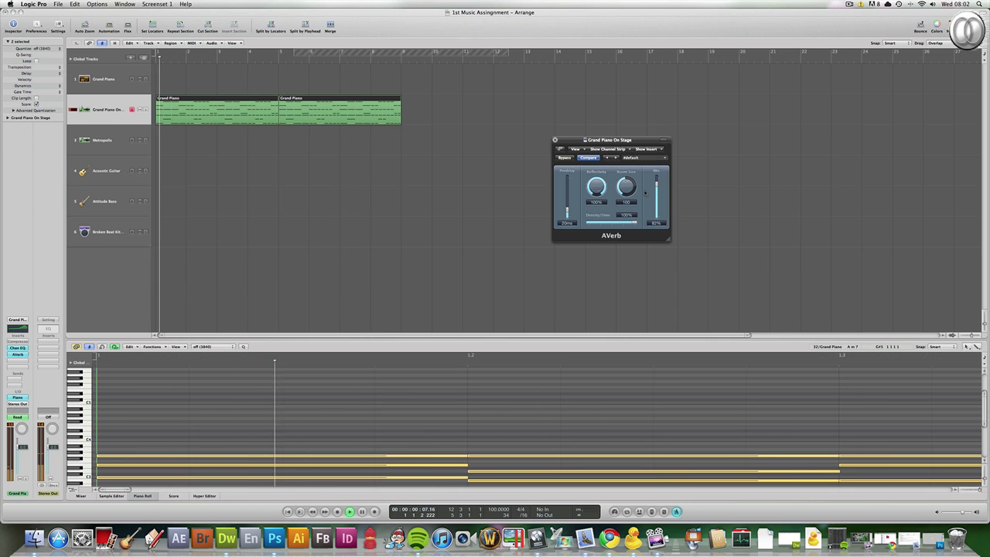
{"action": "left_click_drag", "start_coordinate": [627, 184], "coordinate": [628, 173]}
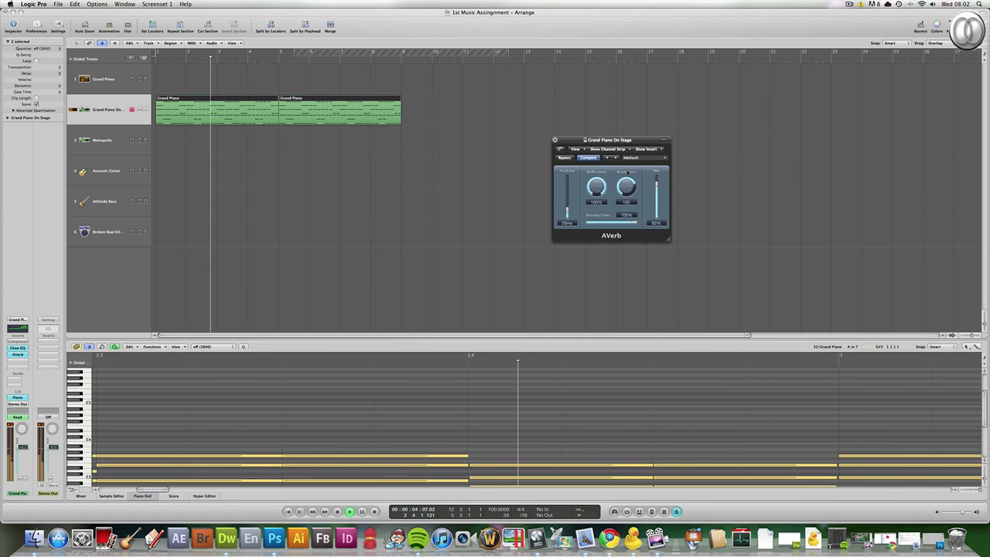
- Close the AVerb window and set its insert slot to No Plug-in
{"action": "left_click", "coordinate": [556, 140]}
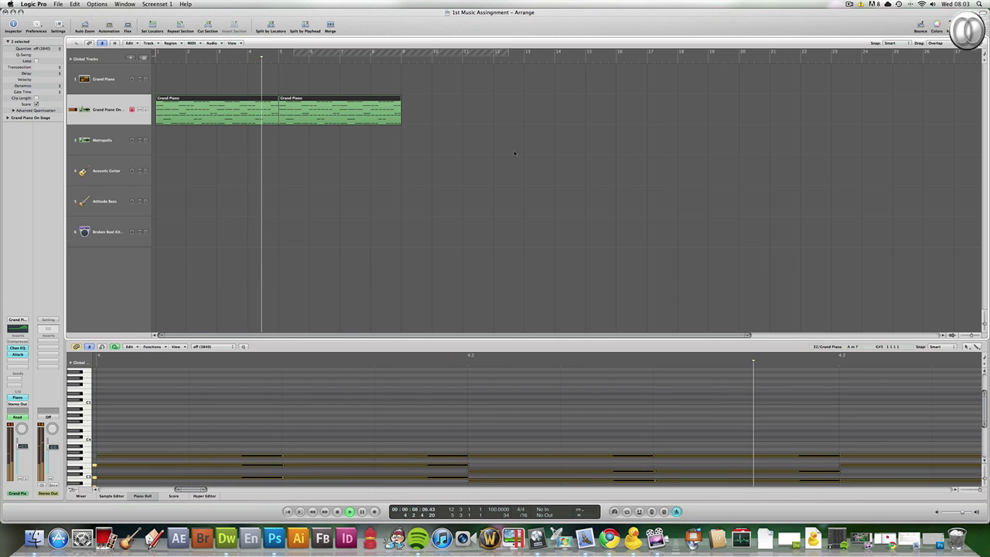
{"action": "left_click", "coordinate": [19, 354]}
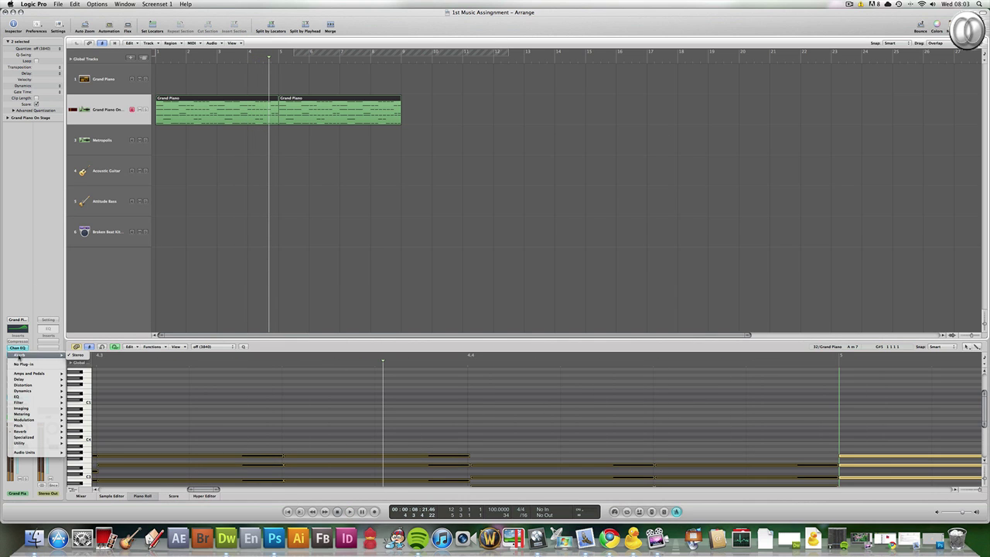
{"action": "left_click", "coordinate": [24, 364]}
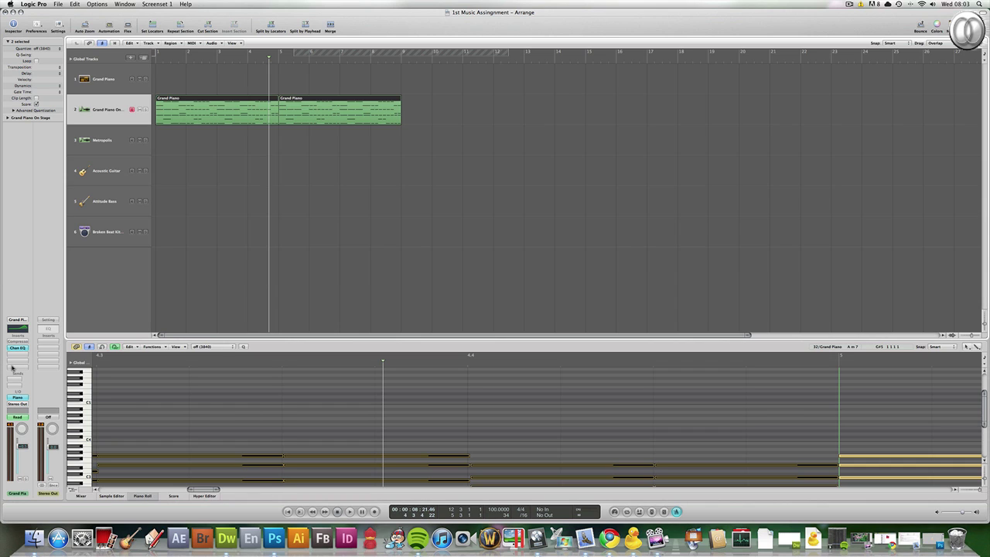
- Browse the Piano instrument slot's list and bring up the EXS24 (Sampler) output options
{"action": "left_click", "coordinate": [19, 399]}
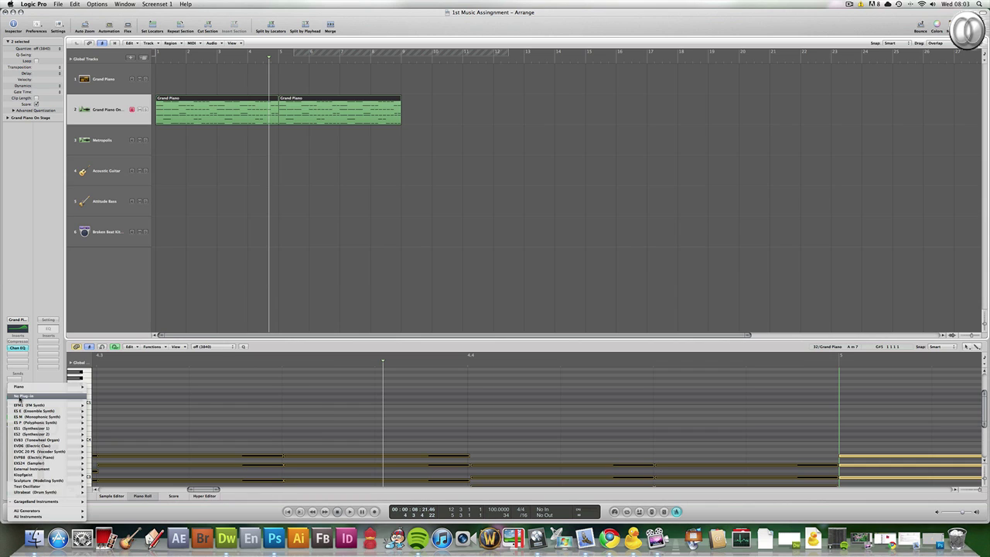
{"action": "left_click", "coordinate": [23, 402]}
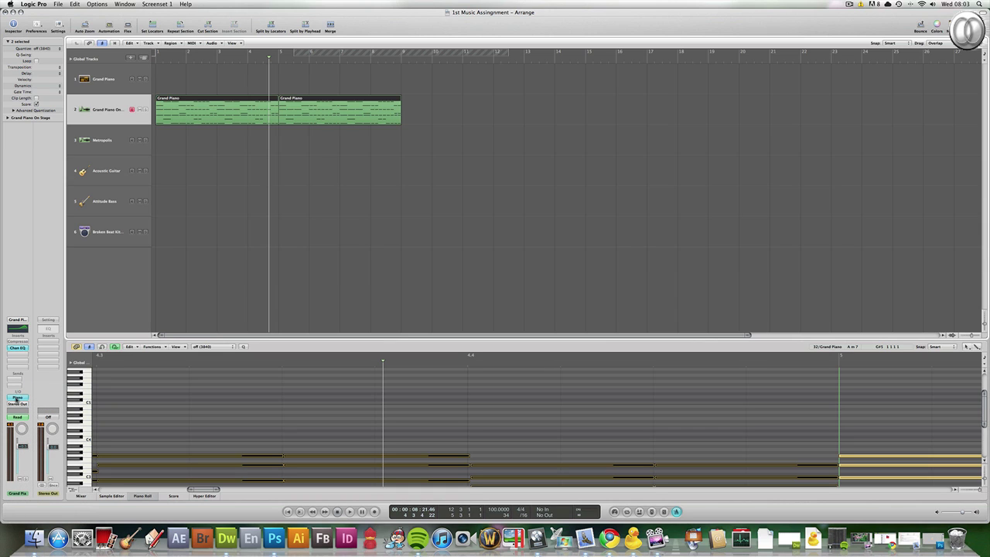
{"action": "left_click", "coordinate": [17, 399]}
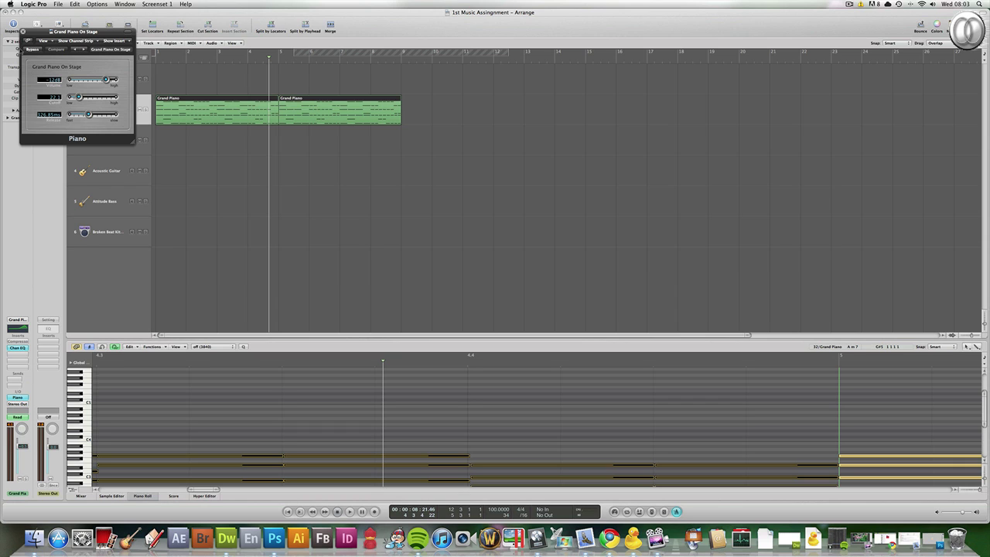
{"action": "left_click", "coordinate": [23, 31]}
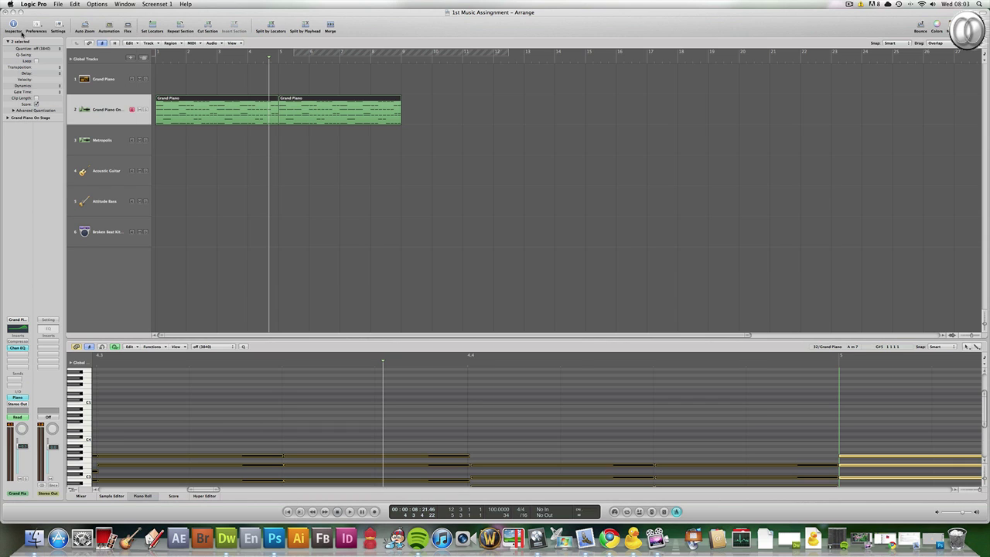
{"action": "left_click", "coordinate": [17, 398]}
{"action": "mouse_move", "coordinate": [40, 406]}
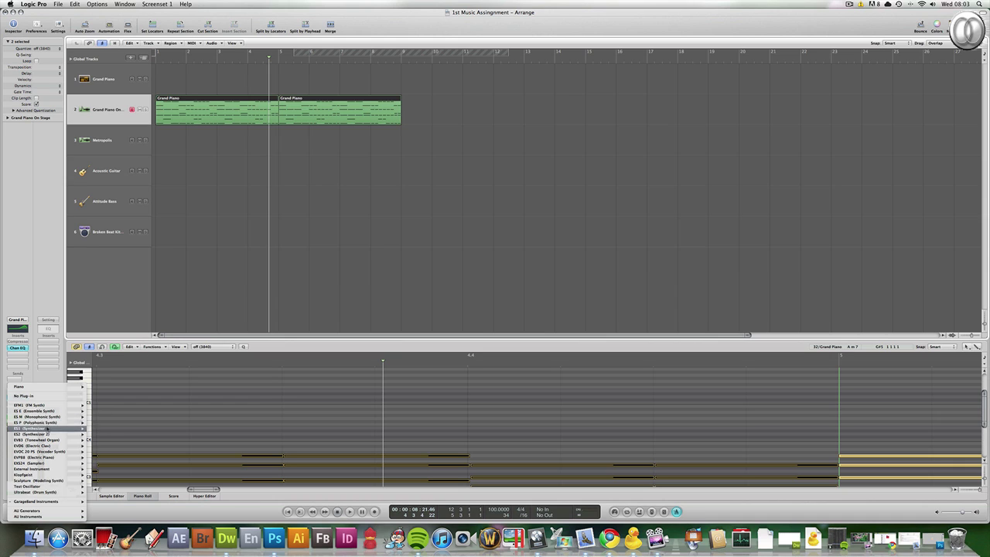
{"action": "mouse_move", "coordinate": [54, 463]}
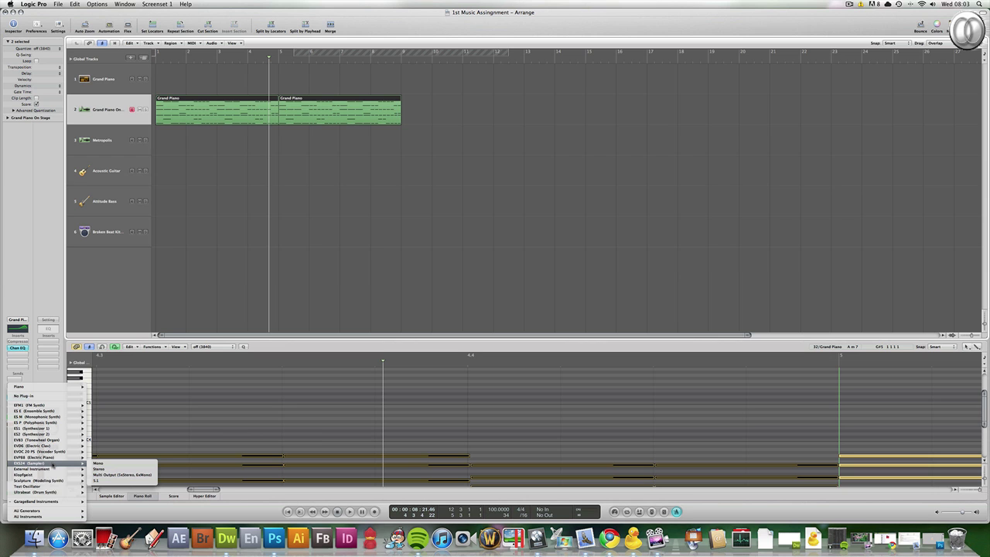
- Load the stereo EXS24 as the instrument, tweak an envelope 2 setting, and play from bar 1
{"action": "left_click", "coordinate": [53, 463]}
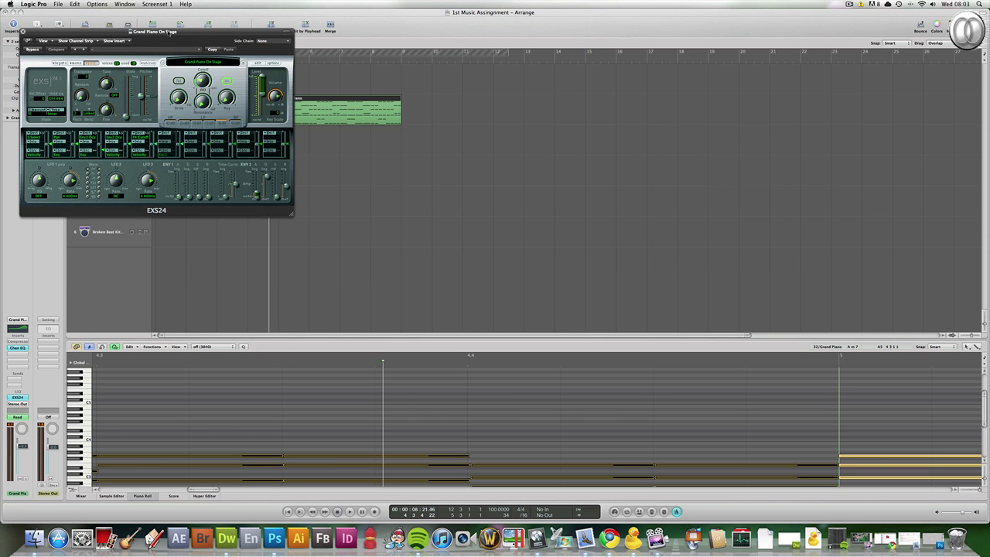
{"action": "left_click_drag", "start_coordinate": [170, 32], "coordinate": [608, 121]}
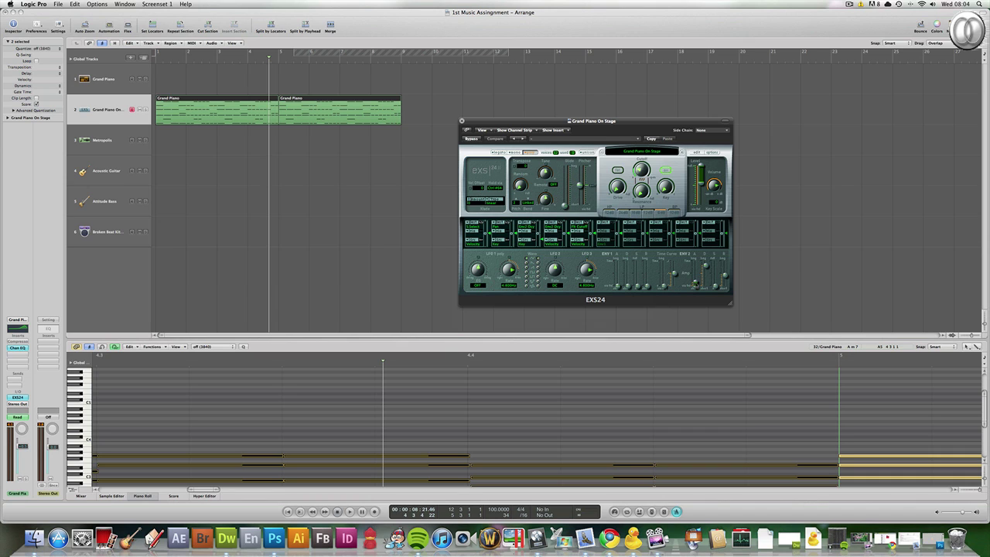
{"action": "left_click_drag", "start_coordinate": [694, 284], "coordinate": [696, 294]}
{"action": "key", "text": "space"}
{"action": "key", "text": "Return"}
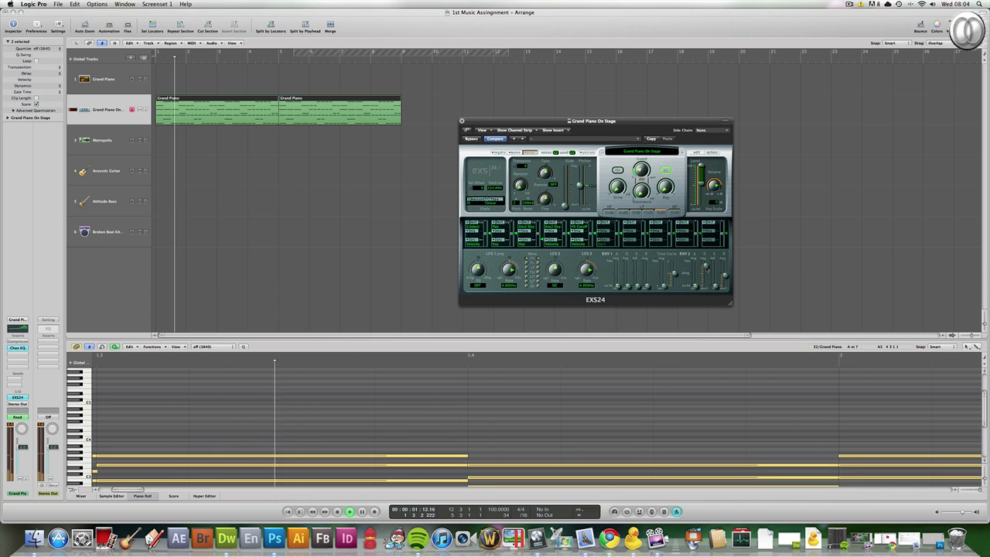
- Reshape EXS24 envelope 2: times 10.757 ms and 6835.4 ms, a level 73.66%, replaying to audition
{"action": "mouse_move", "coordinate": [707, 266]}
{"action": "left_mouse_down"}
{"action": "mouse_move", "coordinate": [704, 285]}
{"action": "mouse_move", "coordinate": [696, 262]}
{"action": "left_mouse_up"}
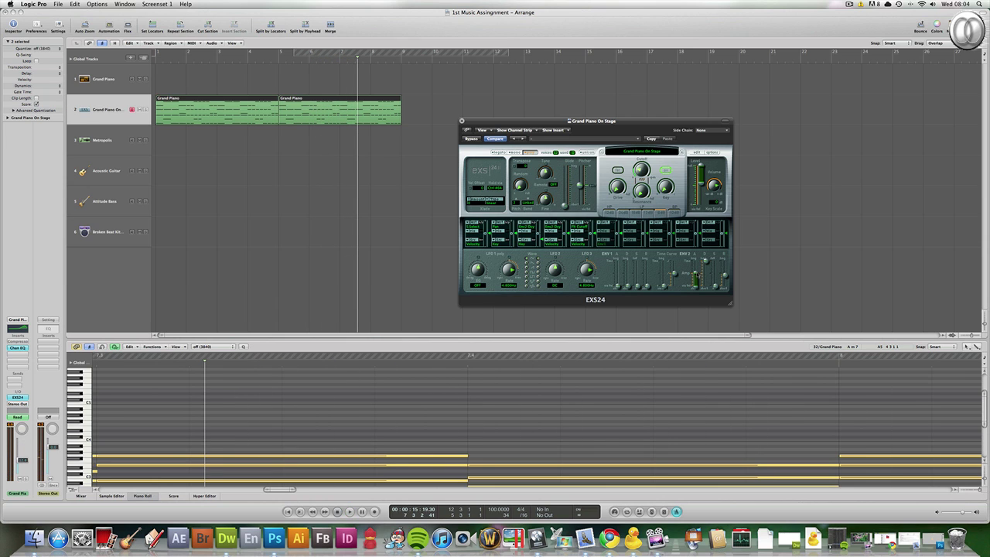
{"action": "key", "text": "Return"}
{"action": "key", "text": "space"}
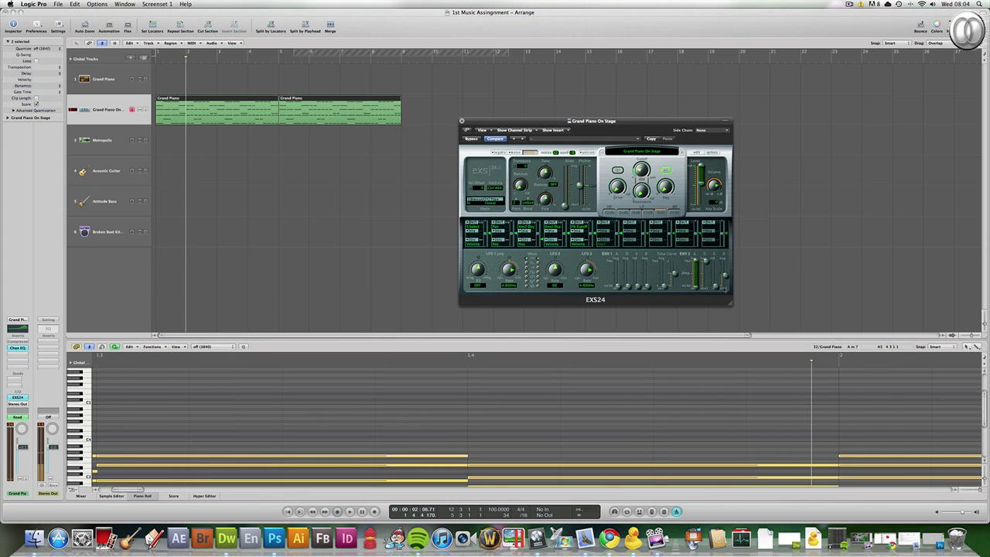
{"action": "mouse_move", "coordinate": [697, 263]}
{"action": "mouse_move", "coordinate": [696, 263]}
{"action": "left_mouse_down"}
{"action": "mouse_move", "coordinate": [698, 292]}
{"action": "mouse_move", "coordinate": [714, 264]}
{"action": "left_mouse_up"}
{"action": "key", "text": "space"}
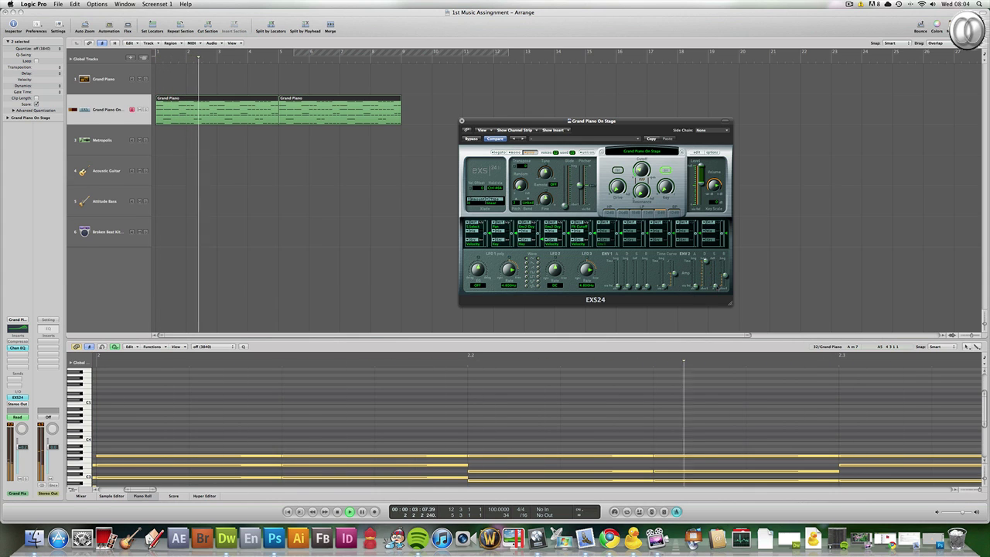
{"action": "left_click_drag", "start_coordinate": [705, 289], "coordinate": [705, 267]}
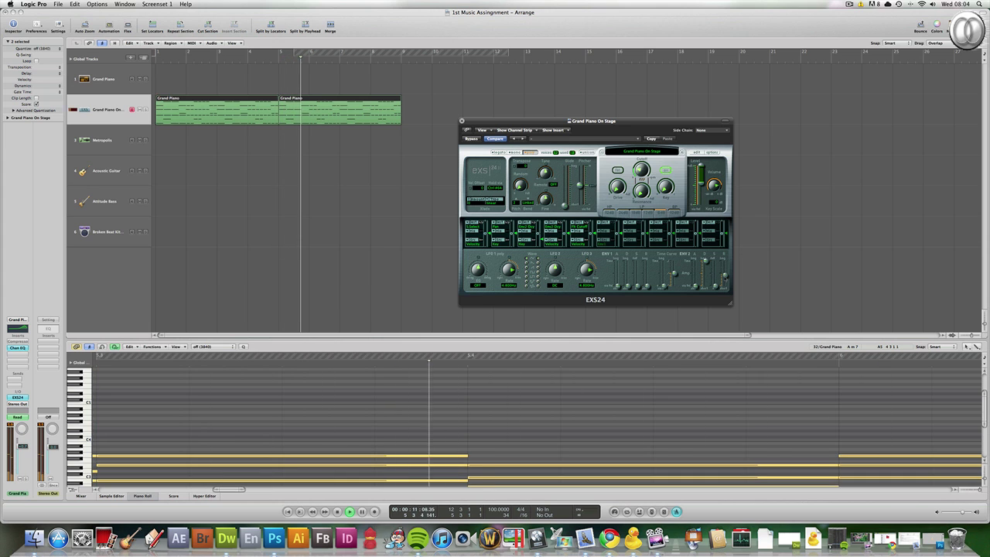
{"action": "left_click_drag", "start_coordinate": [702, 283], "coordinate": [722, 269]}
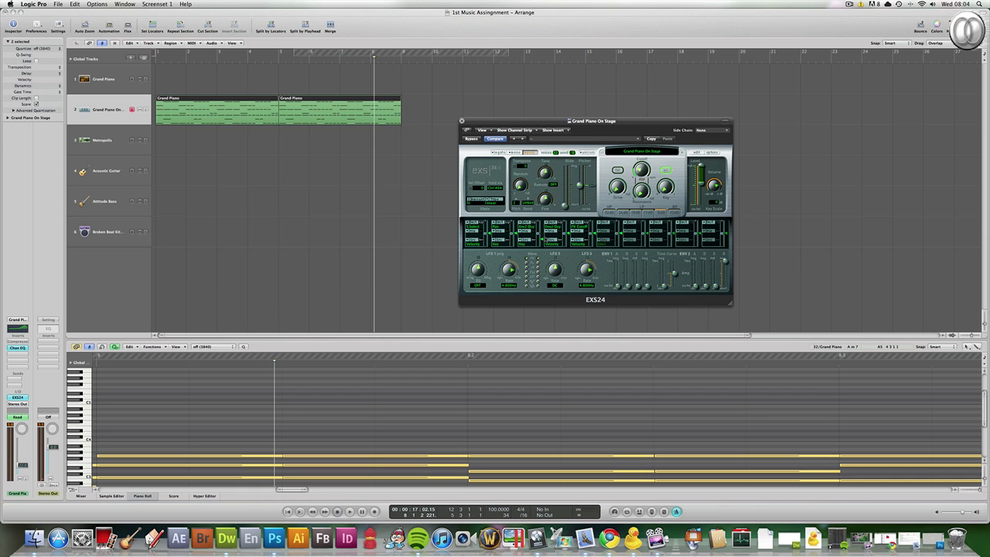
- Switch the EXS24 voice mode through Legato and Mono, ending on Poly
{"action": "left_click", "coordinate": [500, 152]}
{"action": "left_click", "coordinate": [514, 152]}
{"action": "left_click", "coordinate": [529, 153]}
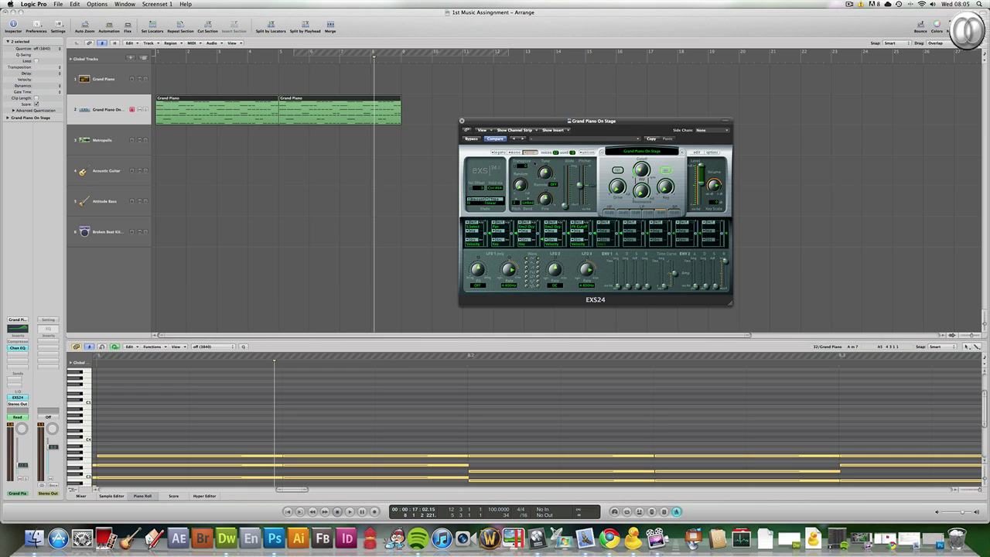